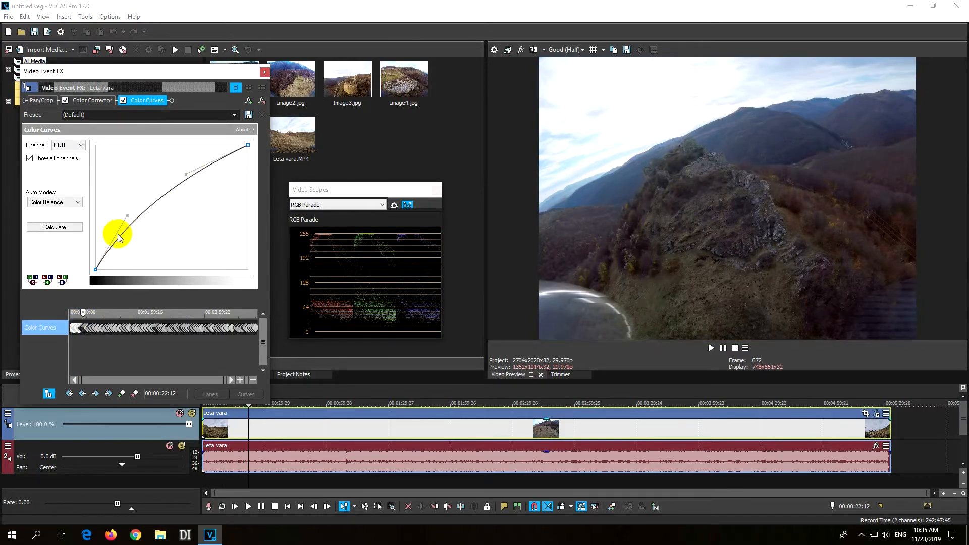
Remove the Color Curves and Color Corrector effects from the Leta vara video event and close its effects window.
drag(85, 315, 91, 314)
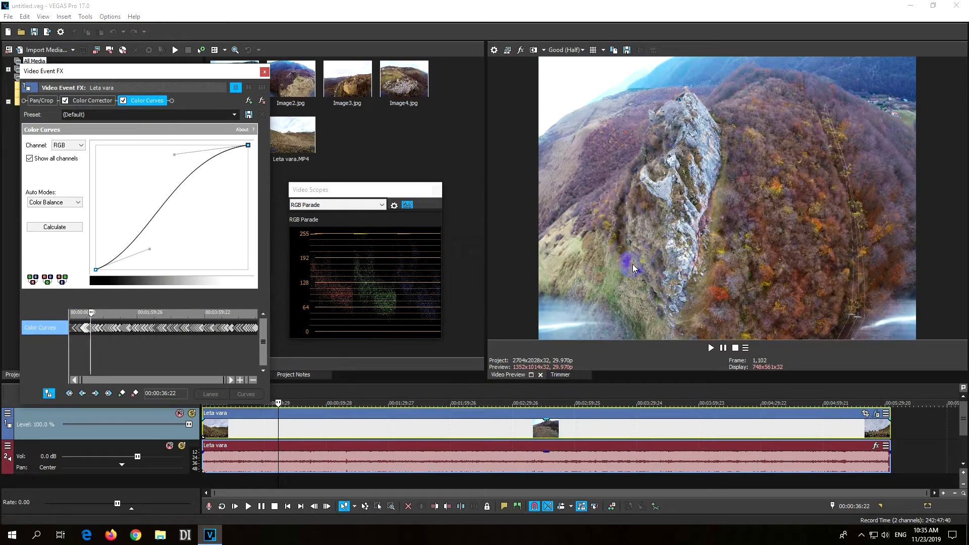
drag(91, 316, 112, 316)
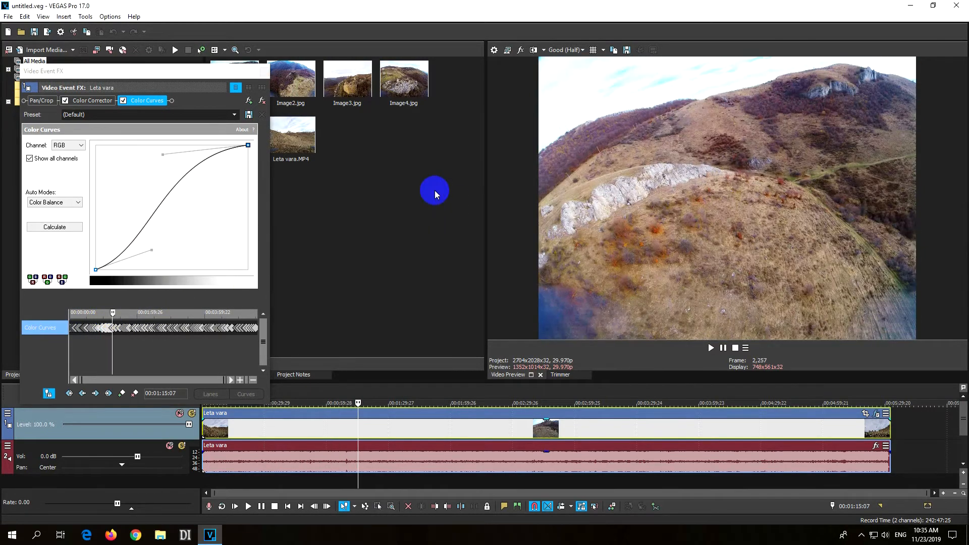
click(261, 101)
click(261, 100)
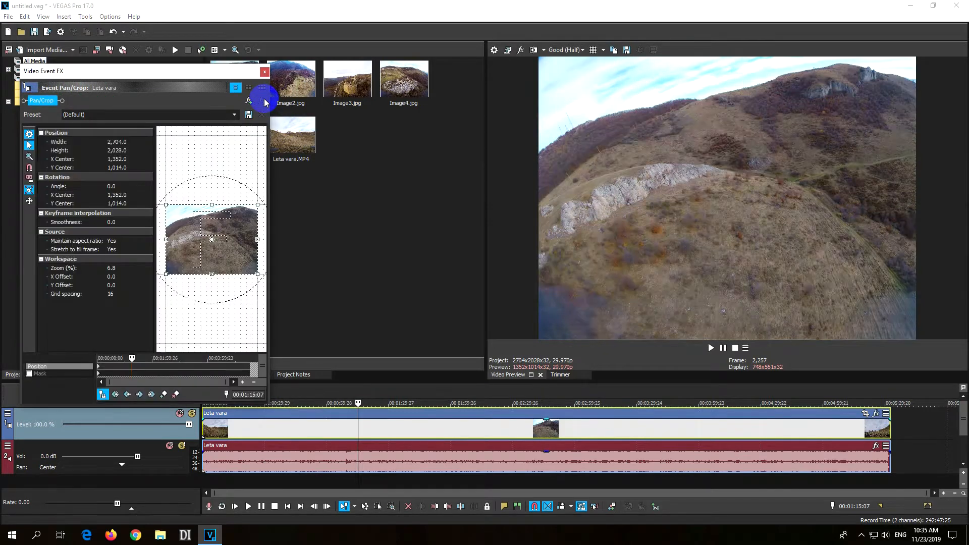
click(264, 73)
Add VEGAS Color Corrector and VEGAS Color Curves, in that order, to the video output FX chain.
click(542, 426)
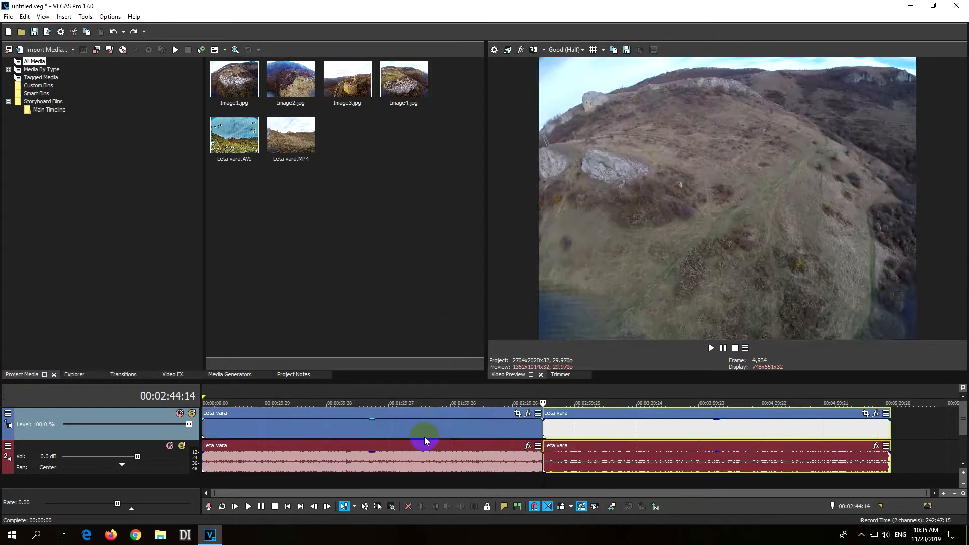
click(519, 51)
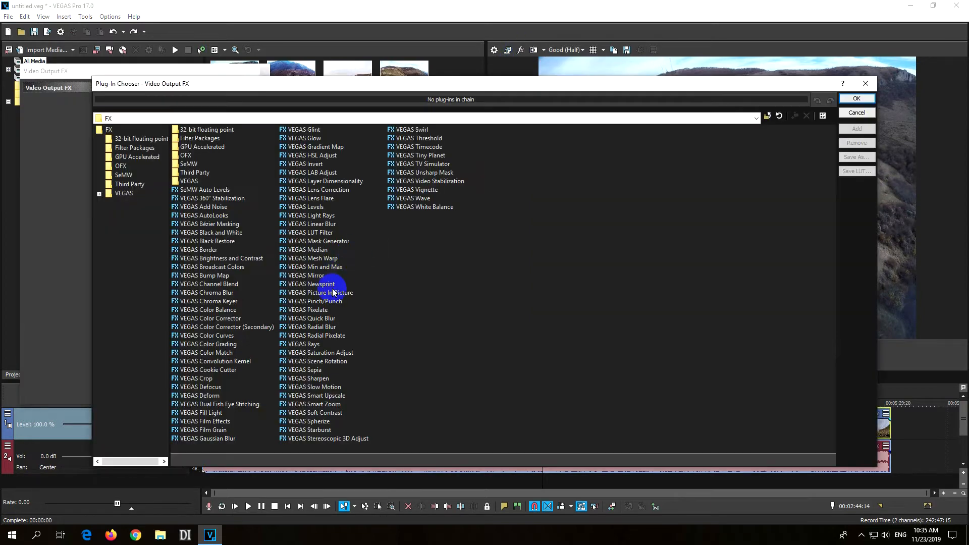
click(222, 318)
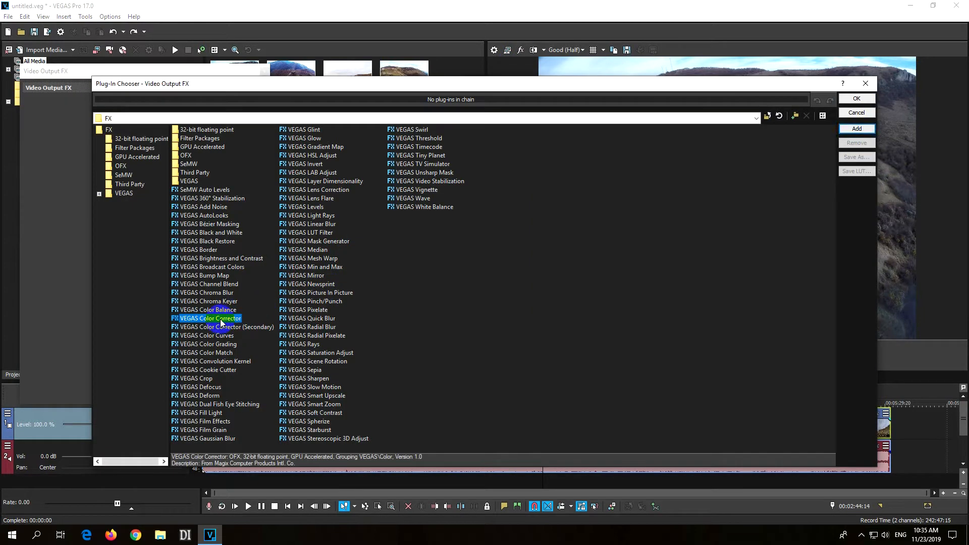
click(856, 129)
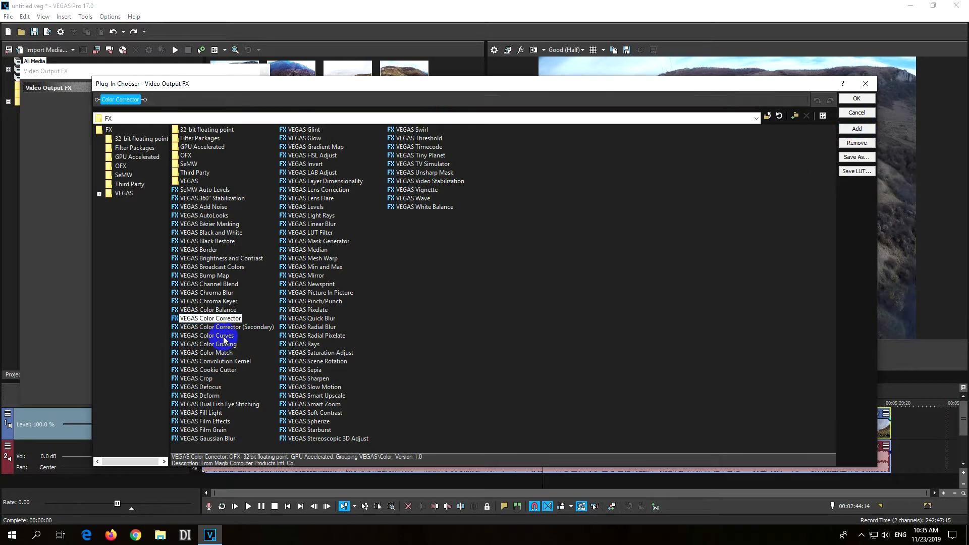
click(224, 337)
click(856, 129)
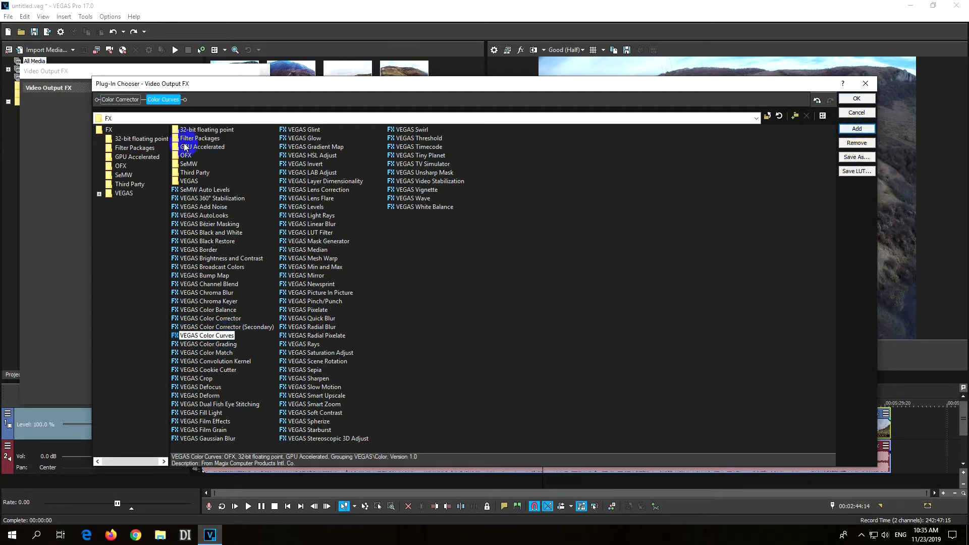
click(852, 100)
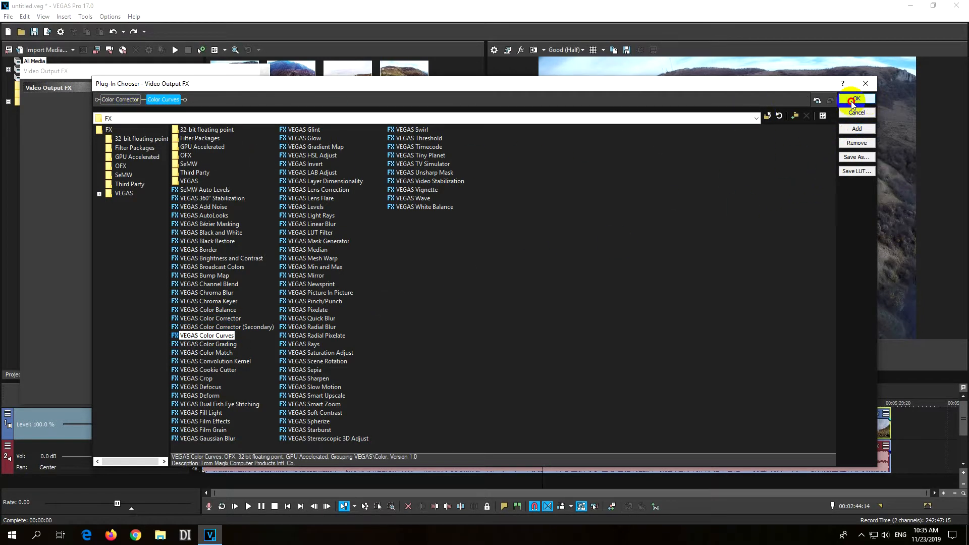
Set the Color Corrector's saturation to 1.3 and compare the preview with the effect off and on.
drag(260, 188, 264, 342)
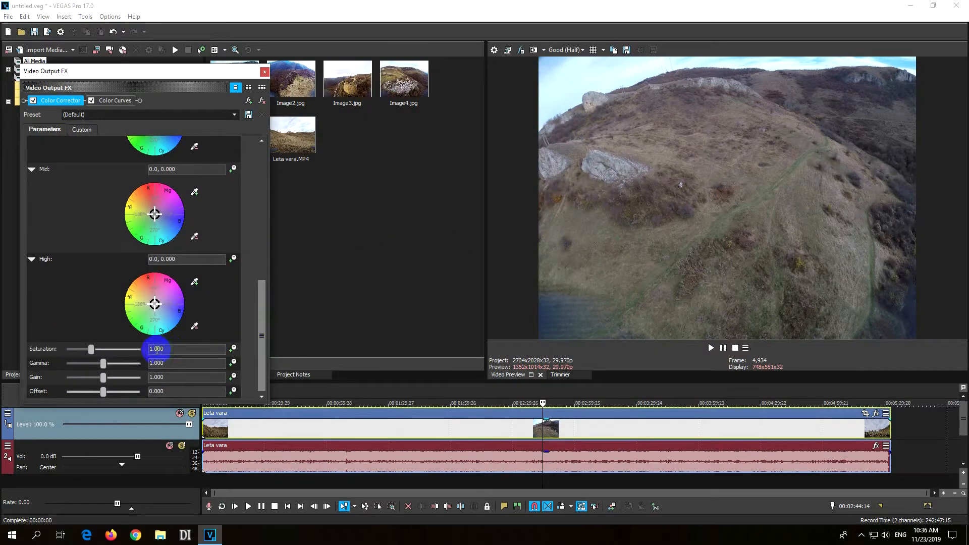
click(185, 345)
text(1.3)
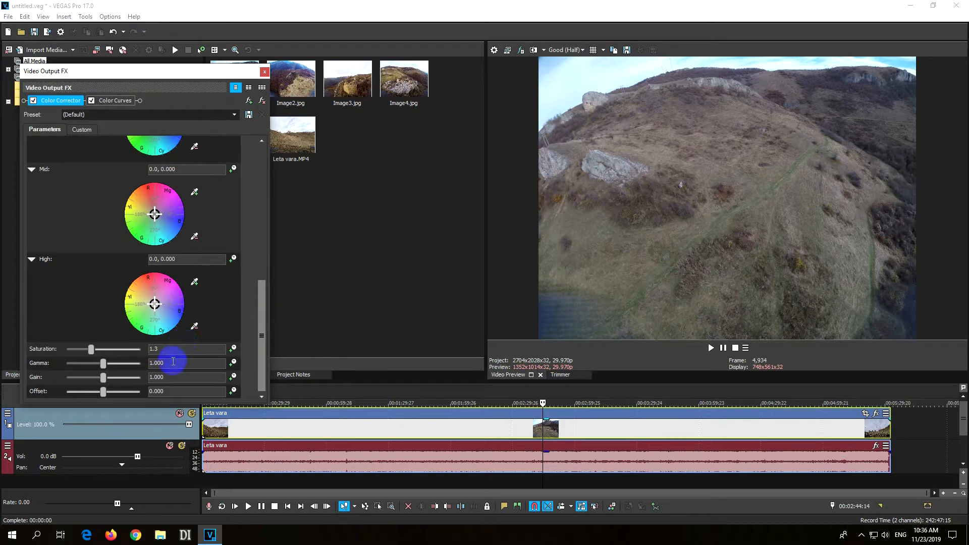
click(45, 125)
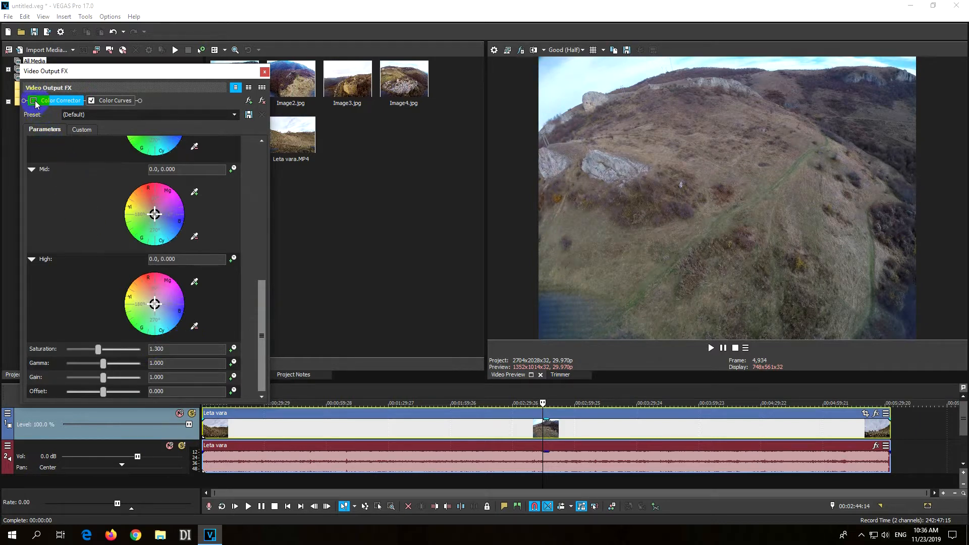
click(34, 101)
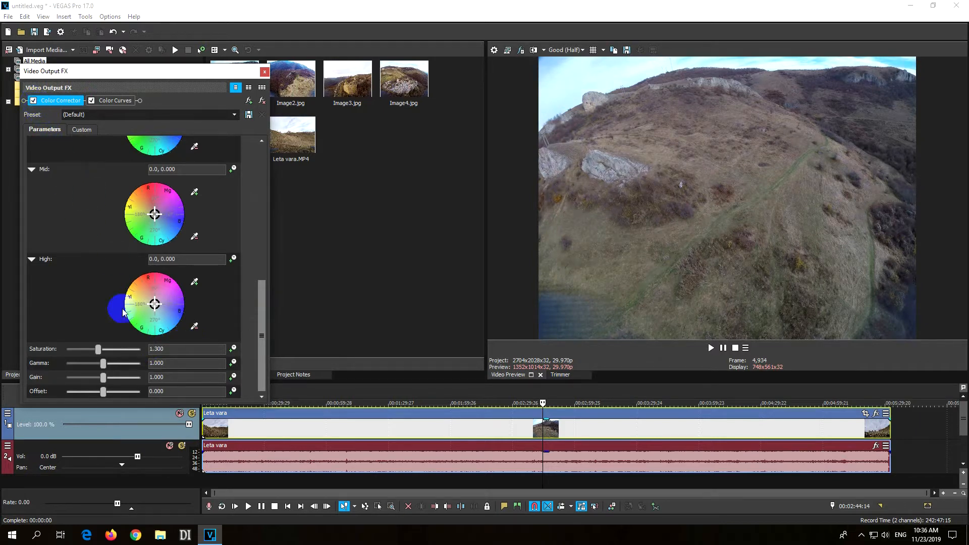
Enable keyframe animation for the output Color Curves effect and show the video scopes as an RGB Parade.
click(115, 100)
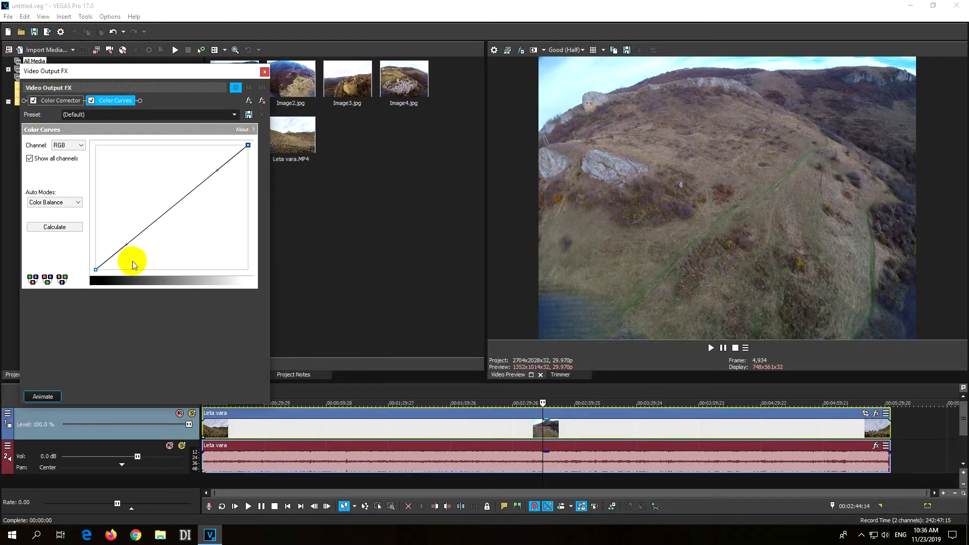
click(44, 396)
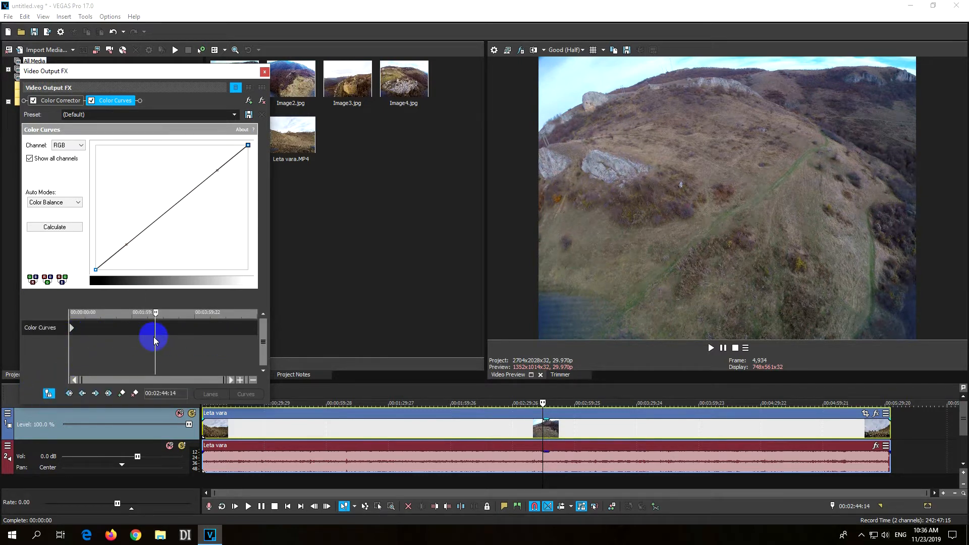
click(43, 16)
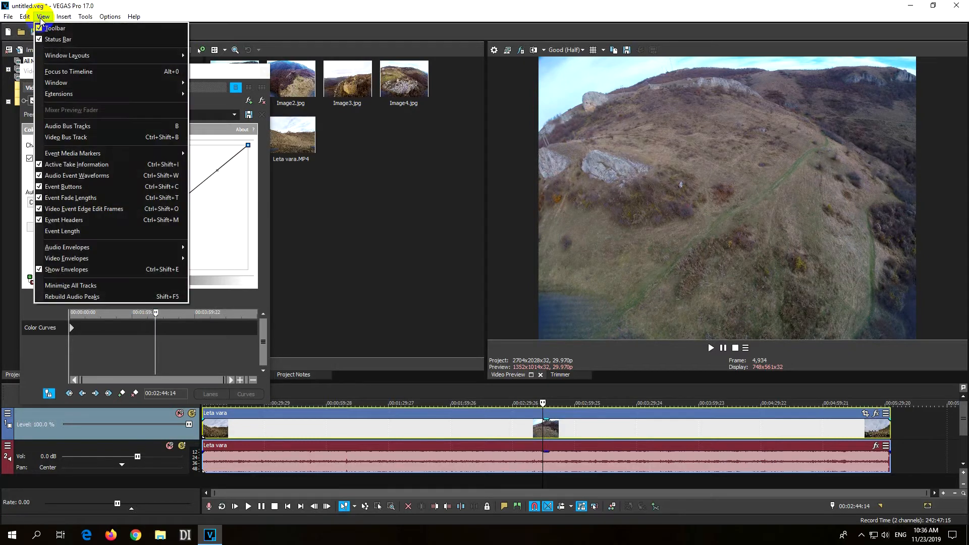
mouse_move(103, 59)
mouse_move(111, 83)
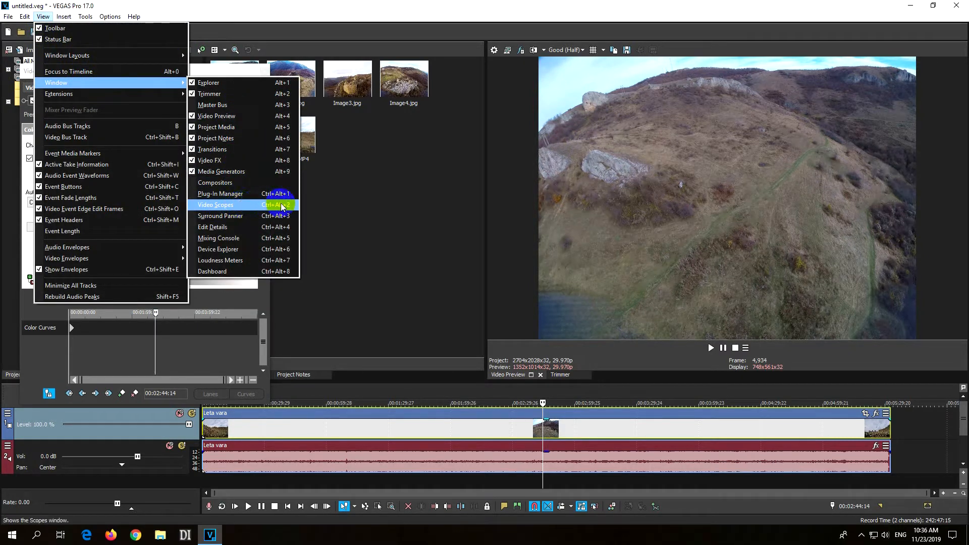
click(254, 209)
click(337, 204)
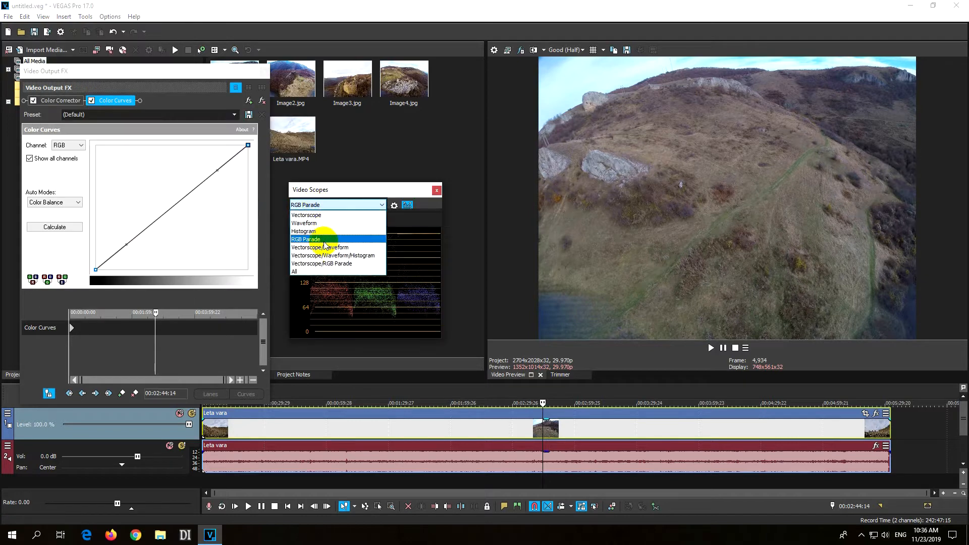
click(314, 240)
drag(313, 240, 353, 286)
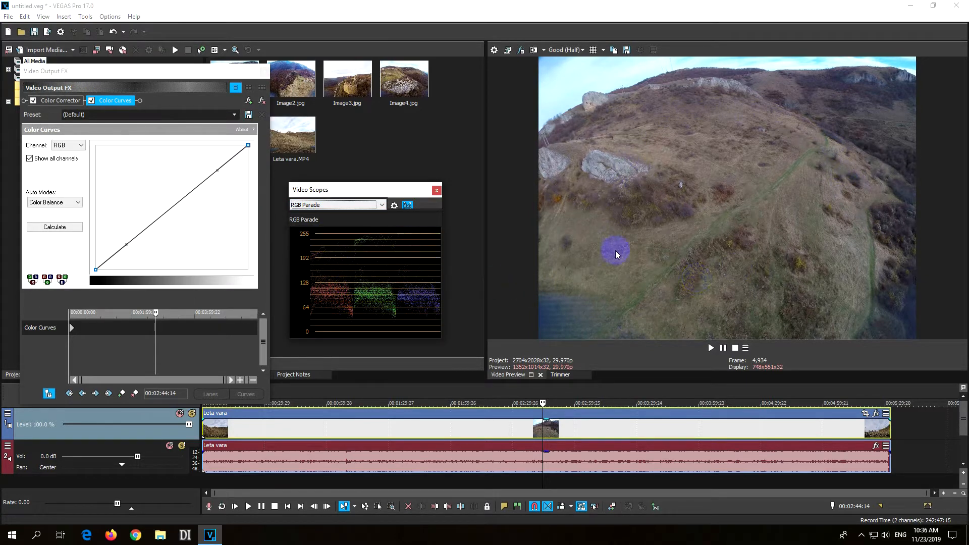
drag(393, 310, 614, 296)
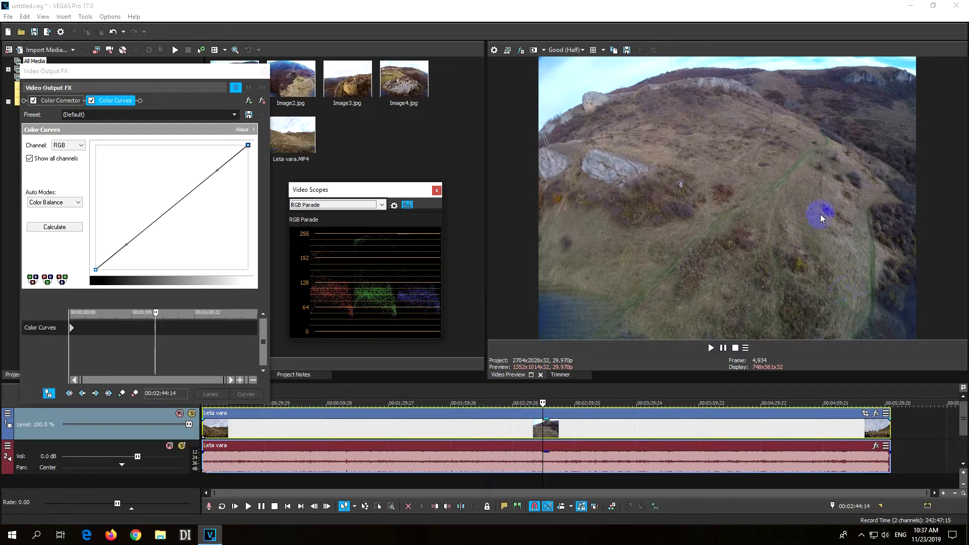
drag(673, 275, 607, 255)
Shape the RGB curve at 00:00:00:00 into a gentle S, lowering the shadow handle and raising the highlight handle.
drag(119, 313, 67, 315)
scroll(96, 340, up, 3)
scroll(97, 339, up, 3)
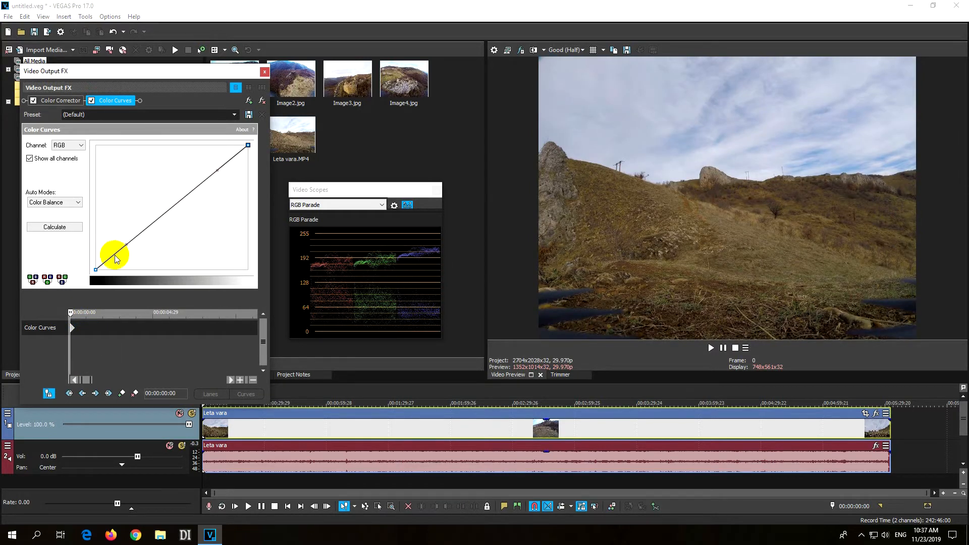
drag(128, 247, 137, 266)
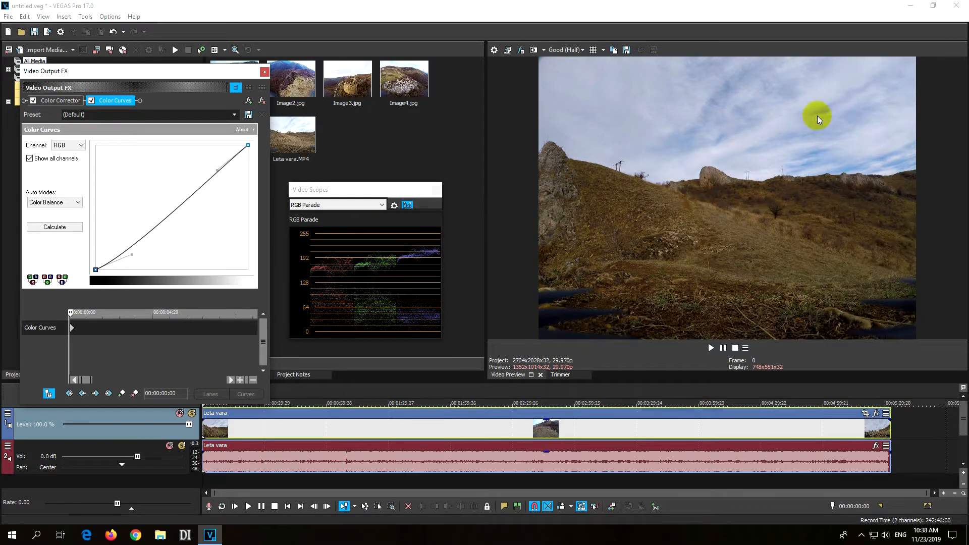
drag(216, 170, 240, 151)
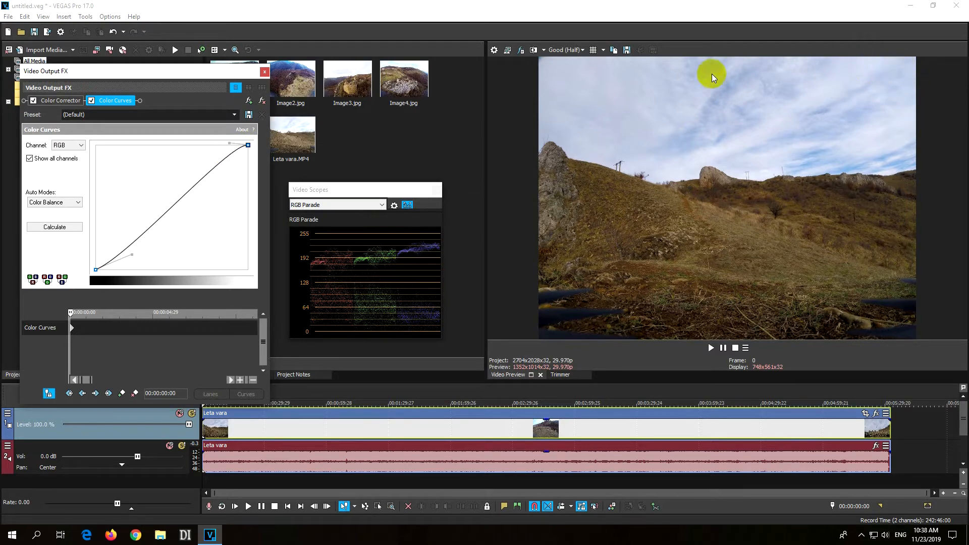
drag(230, 143, 96, 171)
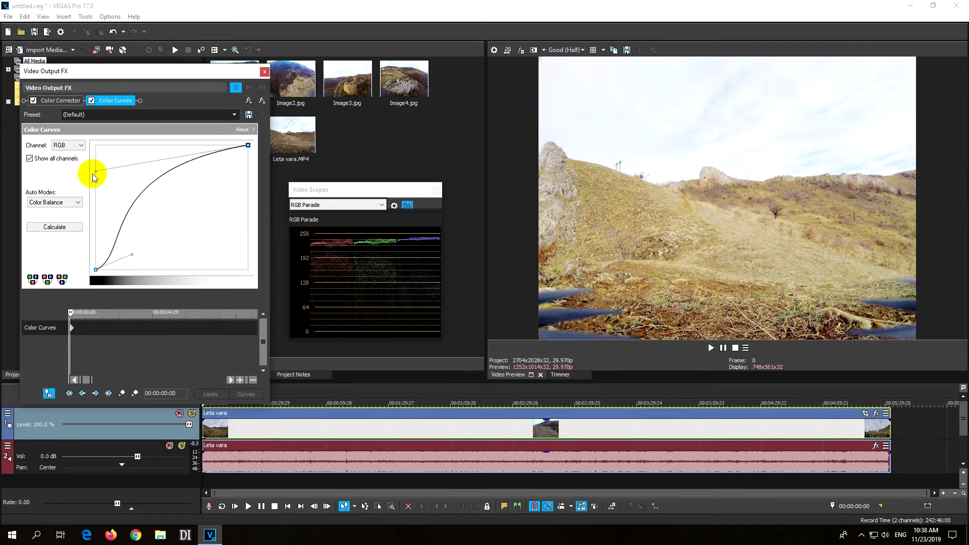
drag(96, 173, 187, 154)
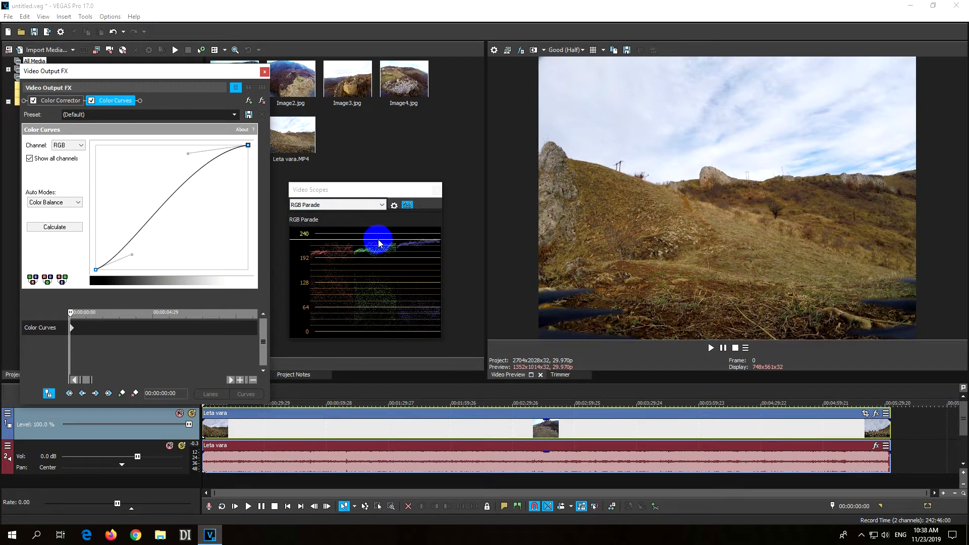
drag(134, 255, 134, 255)
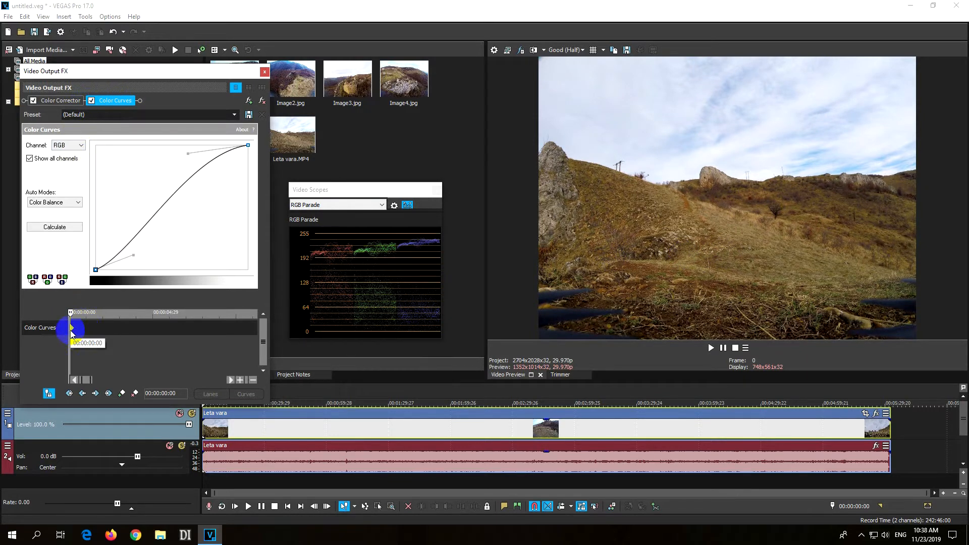
Compare the first frame with the Color Curves effect switched off and on.
click(91, 100)
click(91, 101)
click(91, 100)
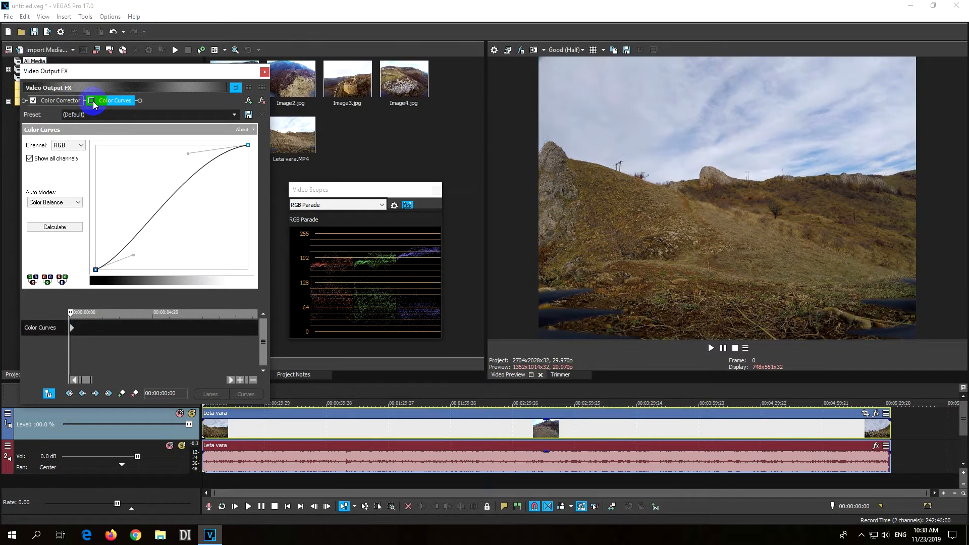
click(91, 100)
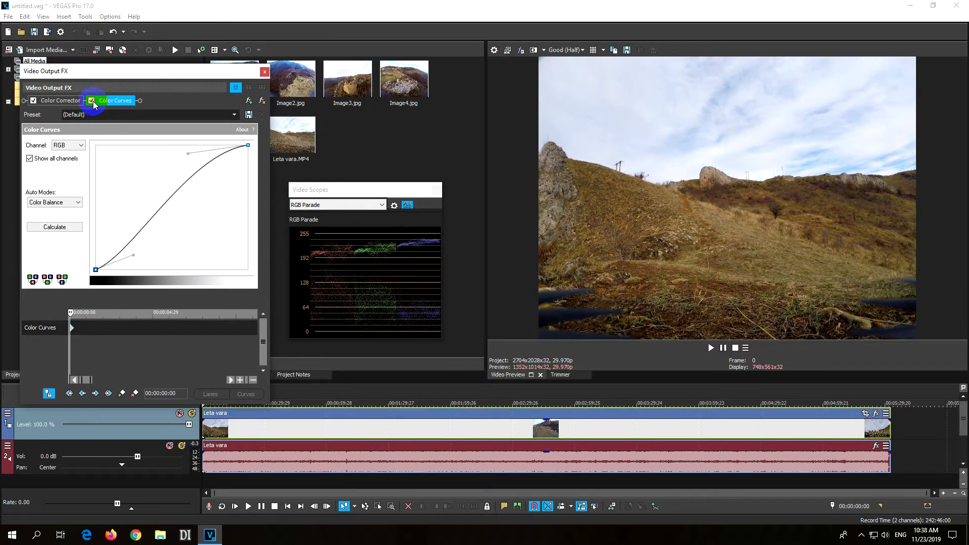
Add a Color Curves keyframe at 00:00:02:16 with the same curve as the first keyframe.
drag(69, 312, 113, 323)
click(121, 394)
click(109, 329)
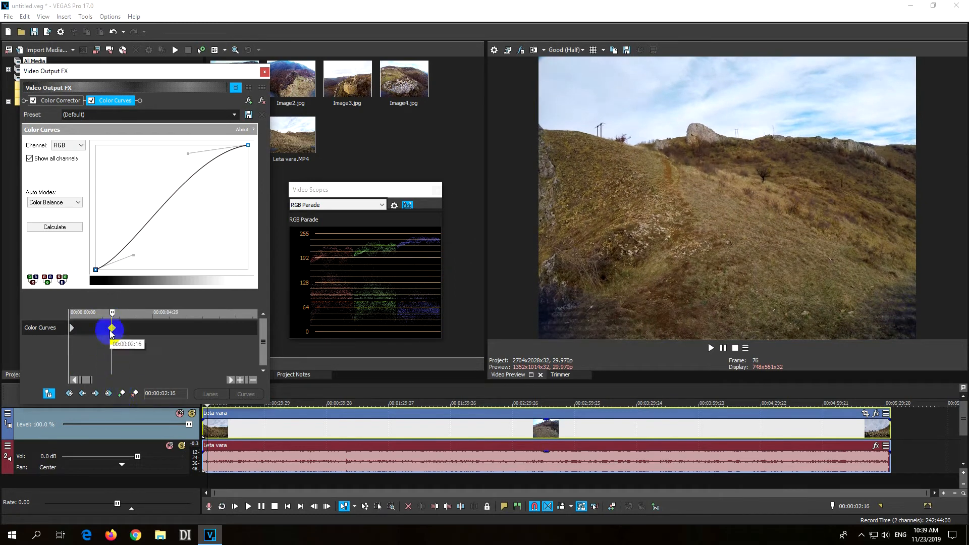
click(112, 330)
click(113, 329)
click(112, 329)
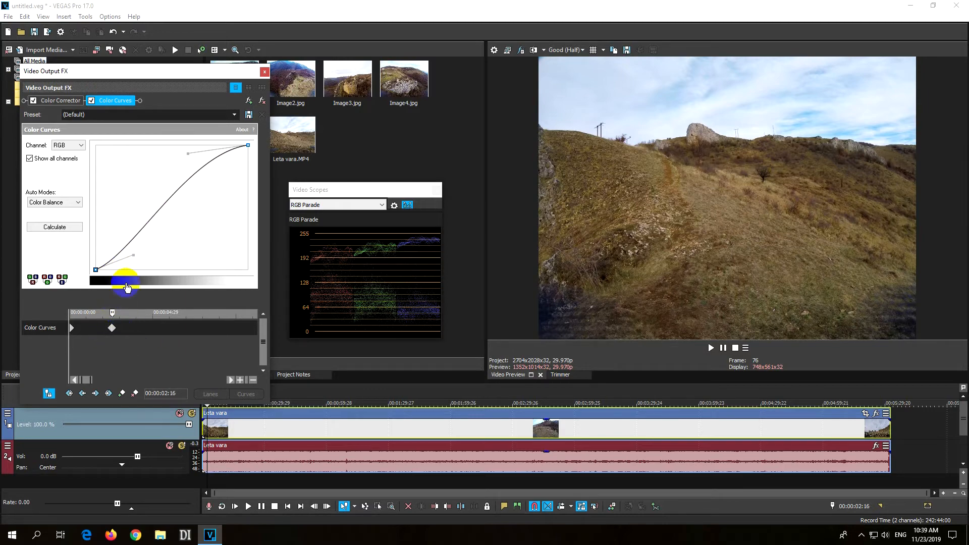
Add a matching Color Curves keyframe at about 00:00:04:29, raise the shadow handle at about 6.5 seconds, and check the transition.
drag(112, 319, 152, 327)
click(157, 362)
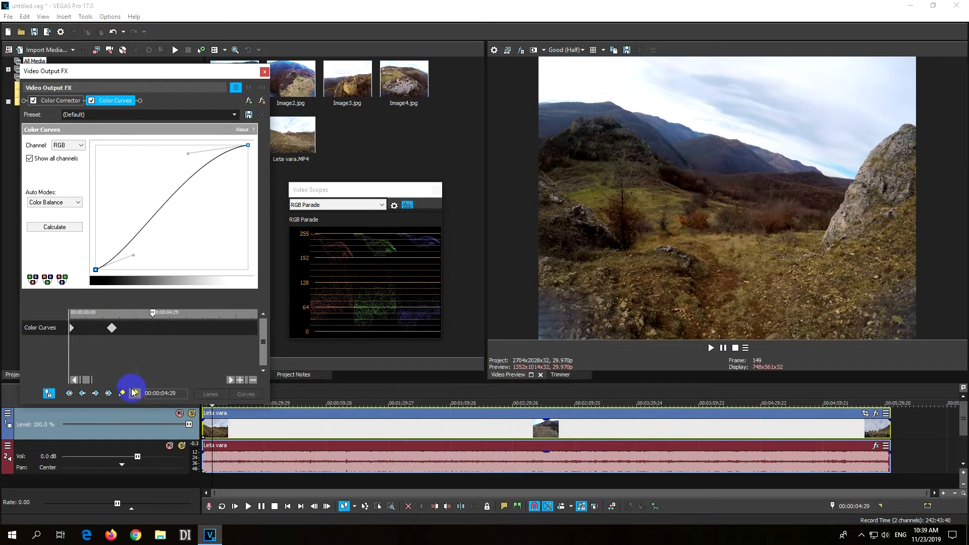
drag(152, 319, 178, 327)
drag(134, 255, 125, 231)
click(172, 326)
drag(178, 315, 152, 317)
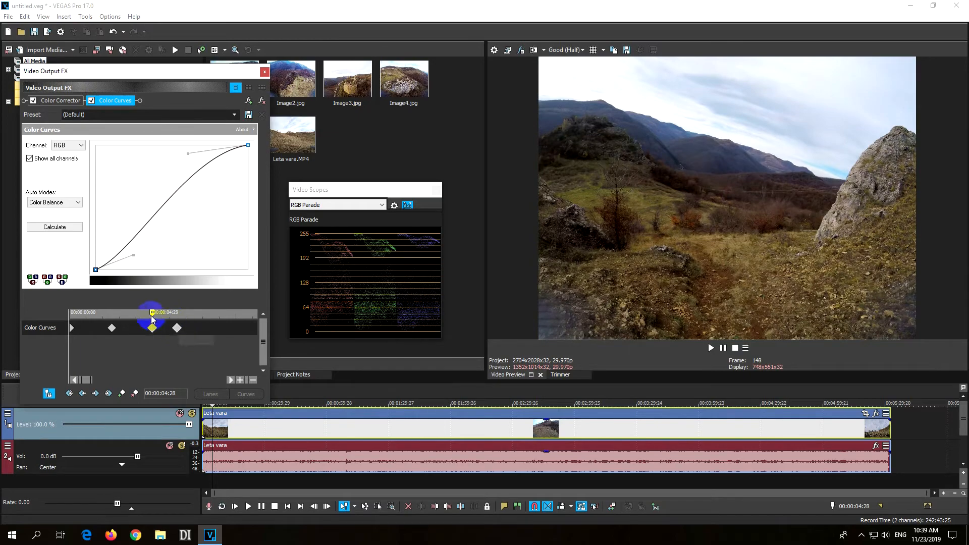
drag(154, 316, 106, 313)
click(112, 329)
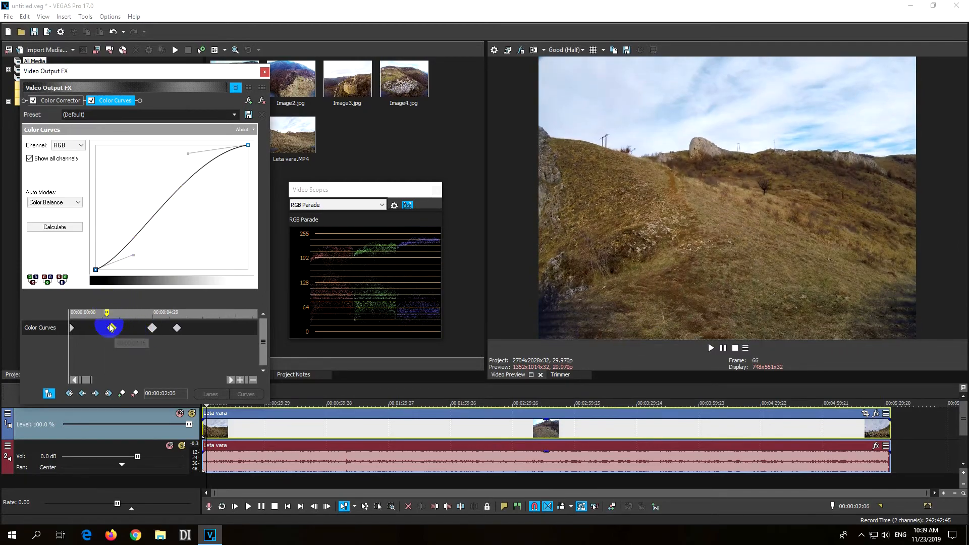
Add a Color Curves keyframe at 00:00:08:11 that keeps the brightened shadow curve.
drag(107, 313, 210, 329)
click(196, 376)
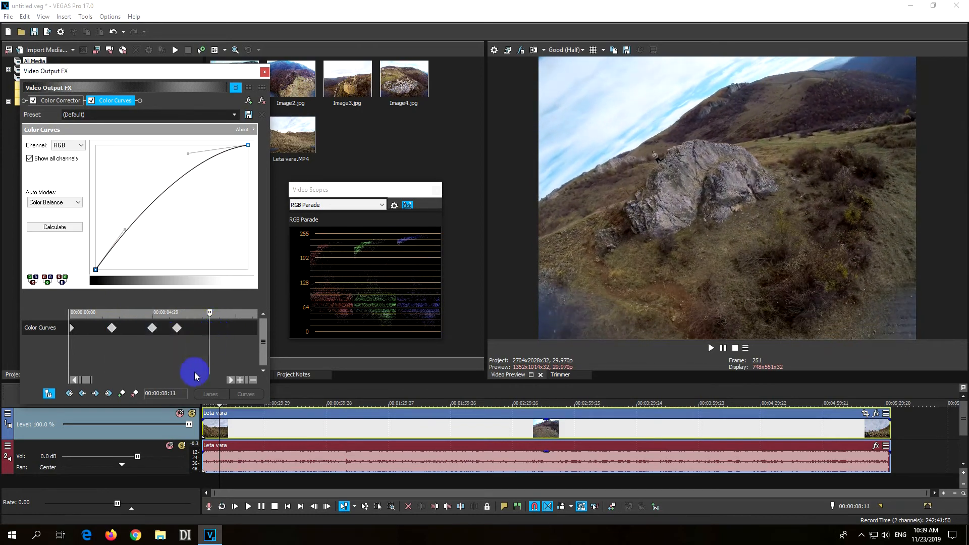
click(123, 397)
Lower the RGB curve's shadow and highlight handles at 00:00:09:14 and review the change across the neighbouring keyframes.
drag(210, 313, 230, 324)
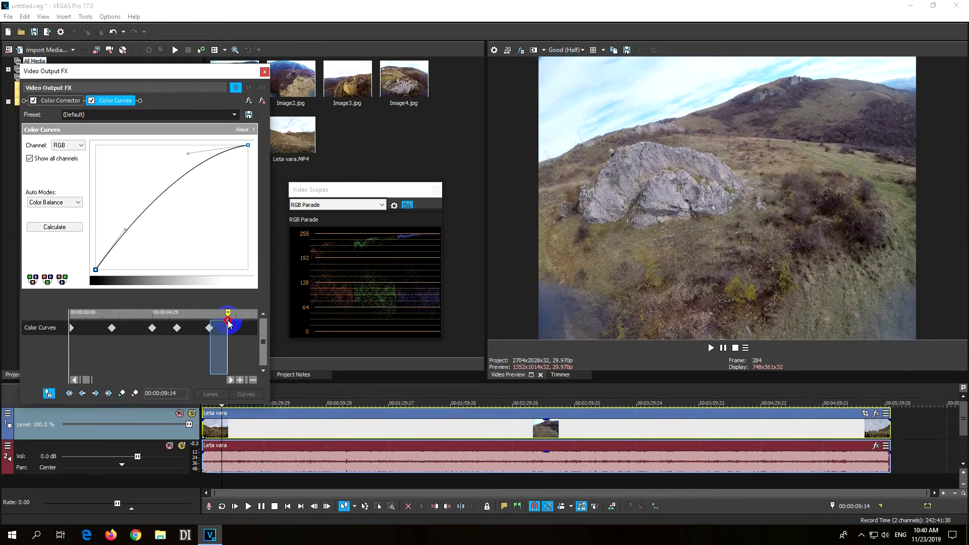
drag(181, 168, 142, 241)
drag(228, 315, 169, 322)
drag(172, 321, 221, 323)
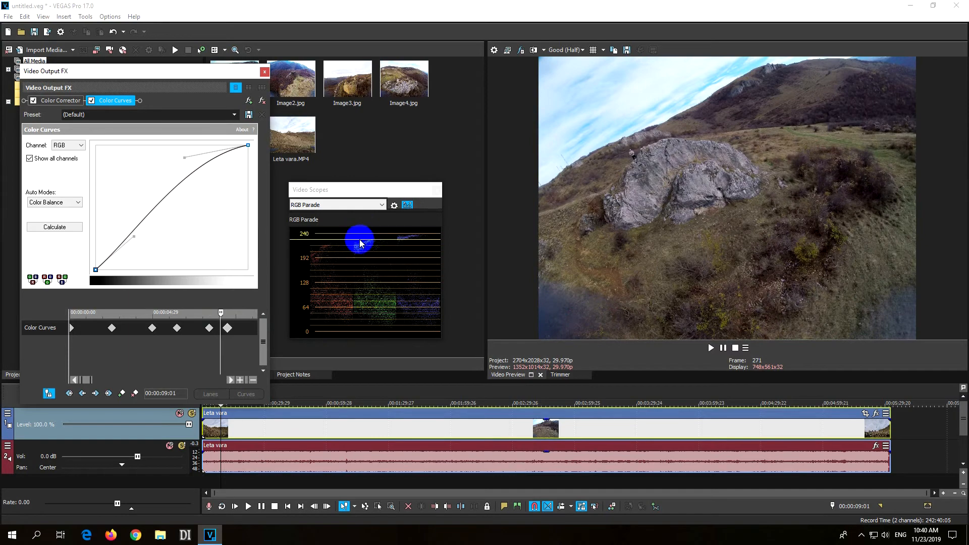
drag(220, 314, 151, 315)
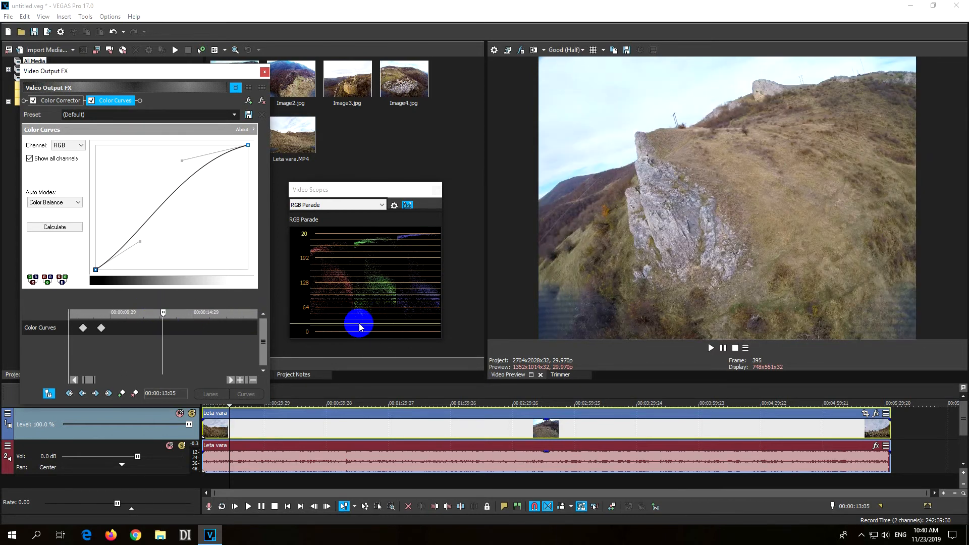
Lower the RGB curve's shadow handle at 00:00:13:05 and raise it again at about 15 seconds.
drag(140, 244, 149, 259)
drag(163, 315, 198, 313)
drag(150, 254, 141, 237)
click(163, 314)
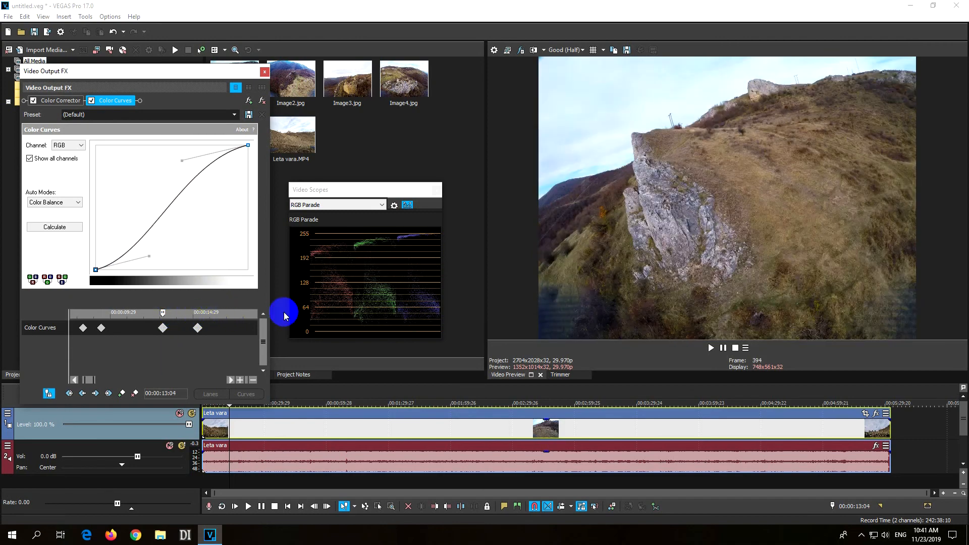